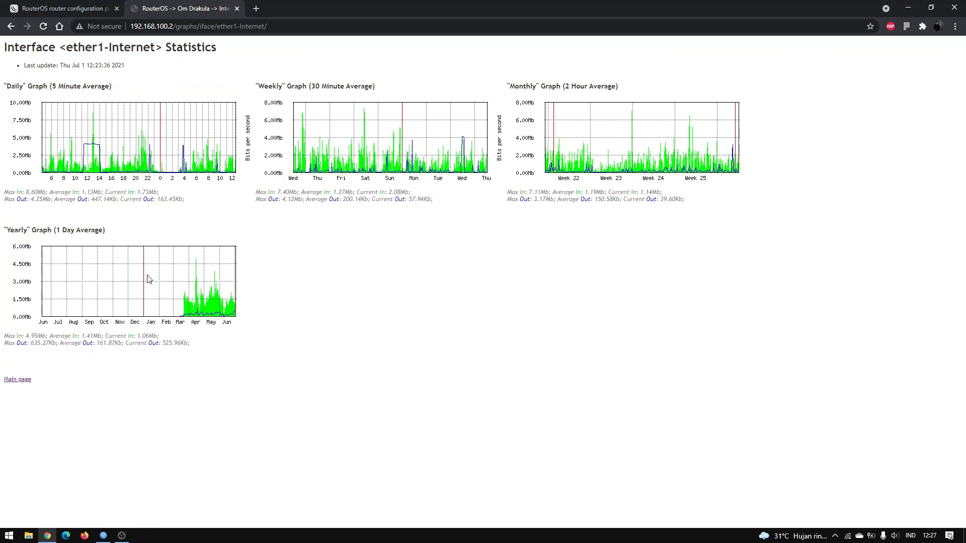
- Switch to WinBox and open the Graphing tool
click(103, 535)
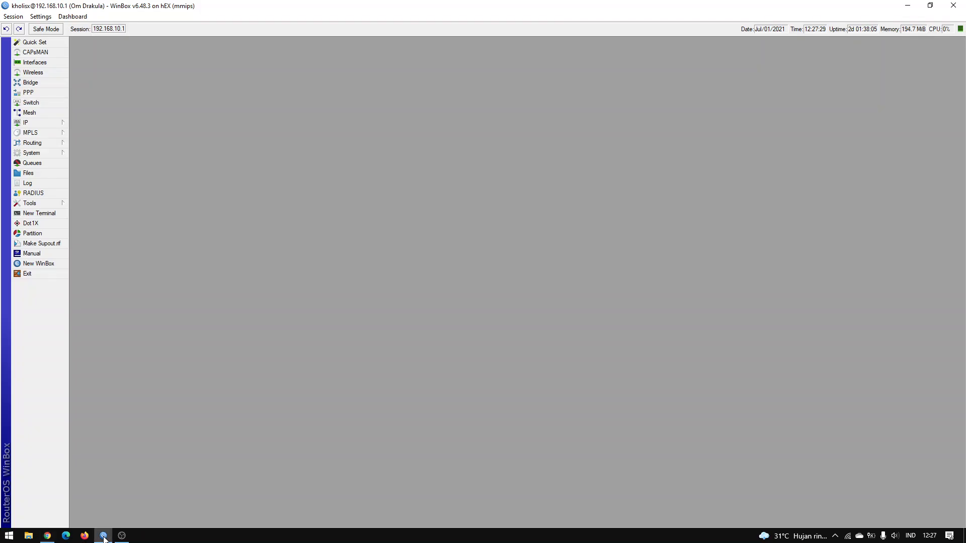
click(56, 205)
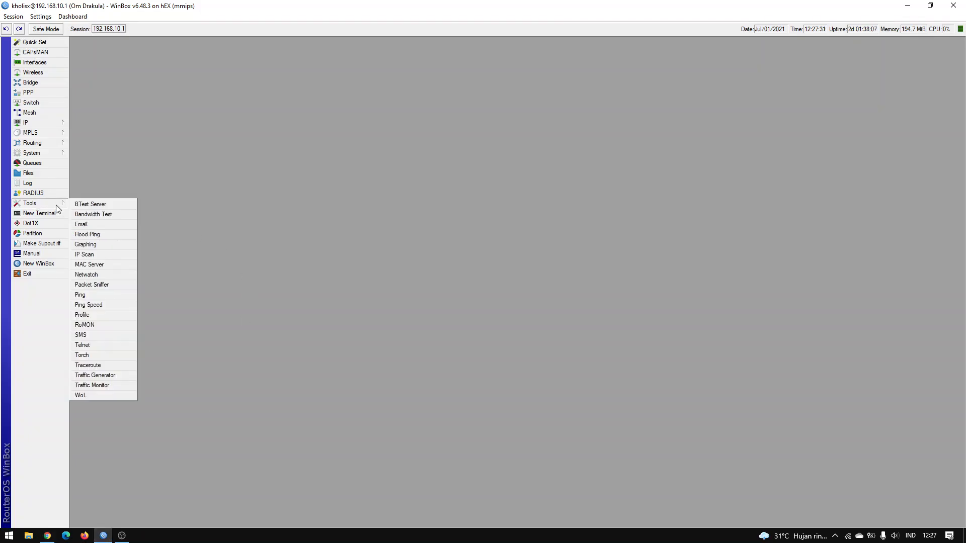
click(91, 244)
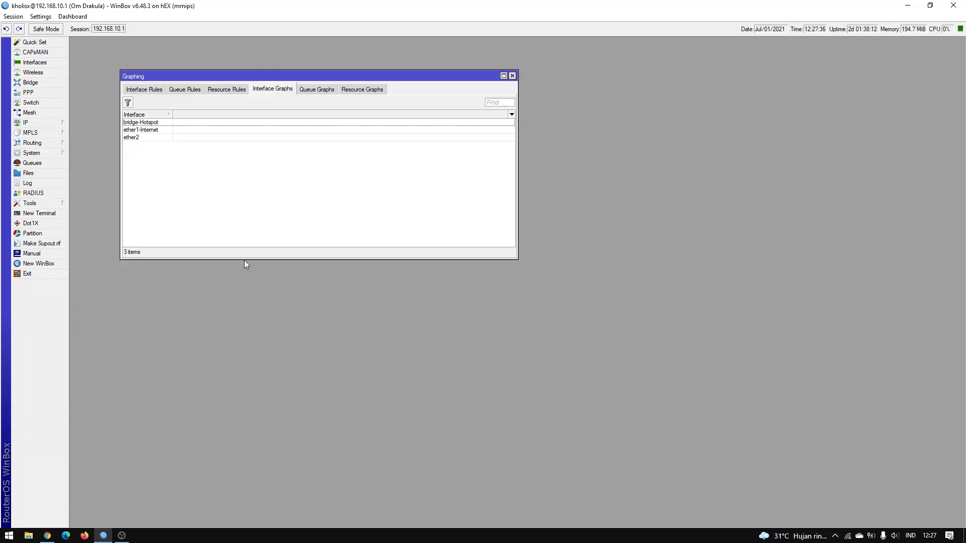
- Review the interface, queue and resource graphing rules, widening the resource rules' Store on Disk column to read it in full
click(186, 90)
click(144, 90)
click(185, 90)
click(222, 91)
click(192, 90)
click(151, 90)
click(222, 91)
click(191, 91)
click(219, 94)
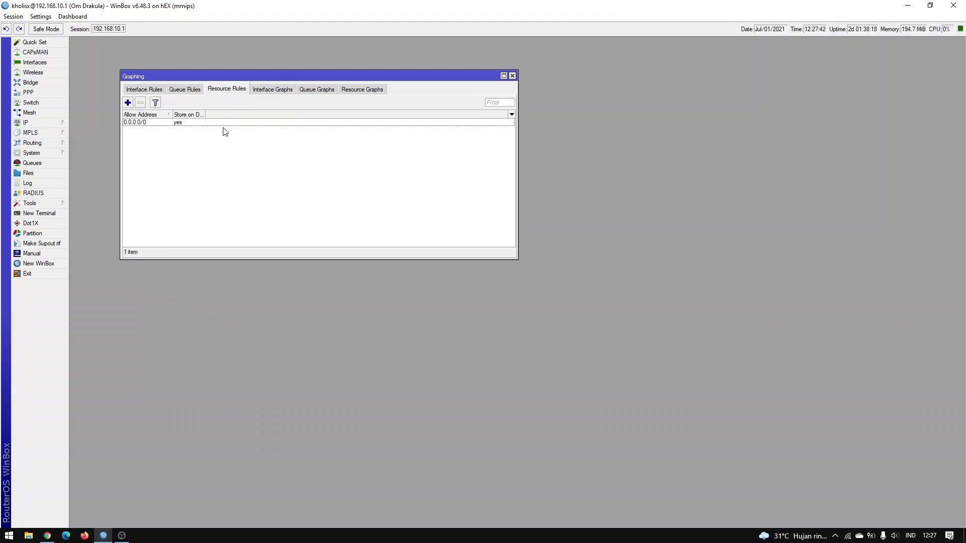
drag(206, 115, 220, 114)
- Open the router's system Resources information and move its window below the graphing rules list
click(38, 153)
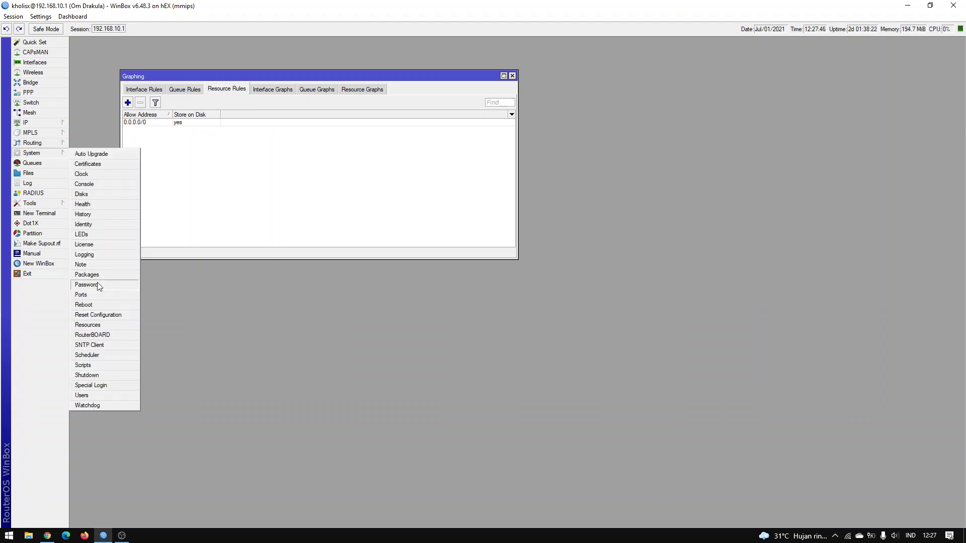
click(90, 325)
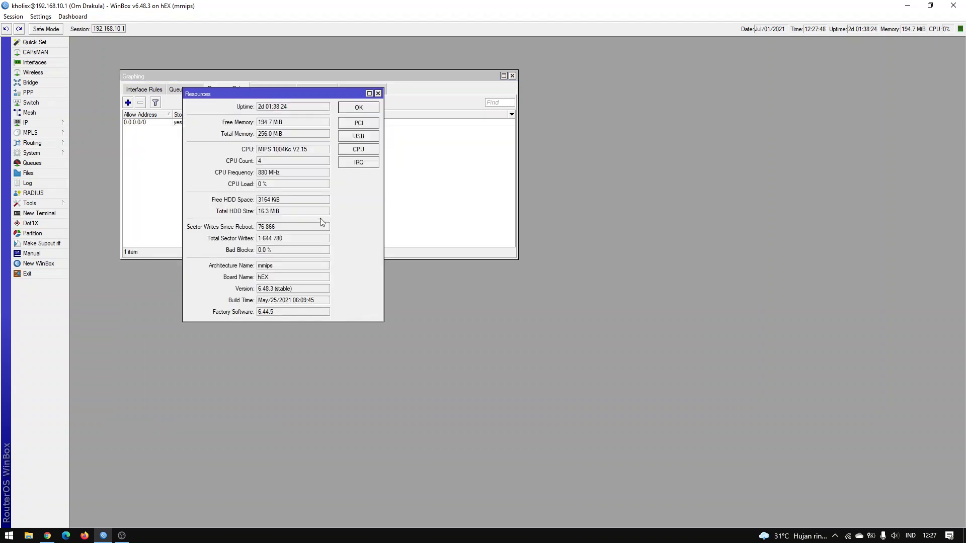
drag(287, 96, 344, 180)
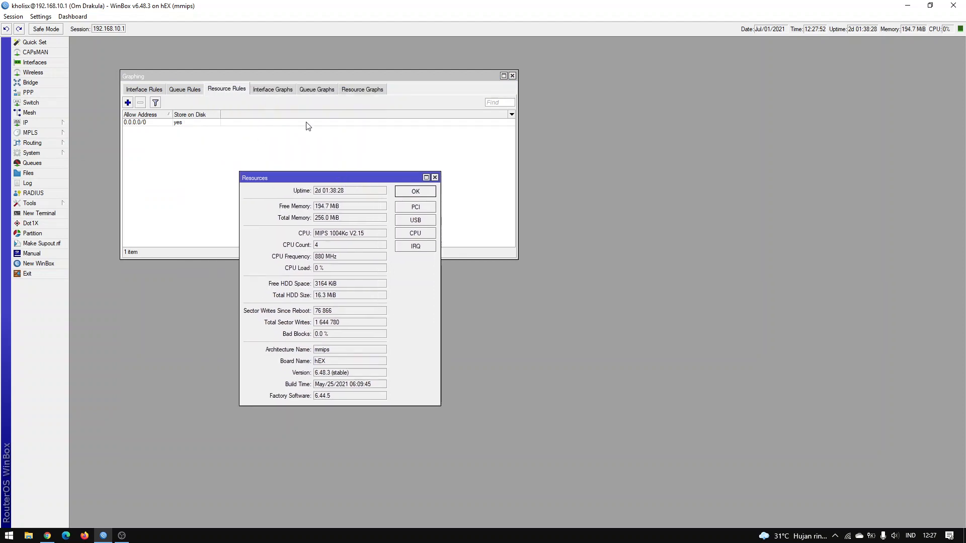
drag(360, 179, 349, 192)
- Examine the CPU, HDD and Memory resource graph entries and compare the resource rules with the system Resources window
click(362, 89)
click(220, 123)
click(220, 128)
click(219, 136)
click(217, 129)
click(222, 121)
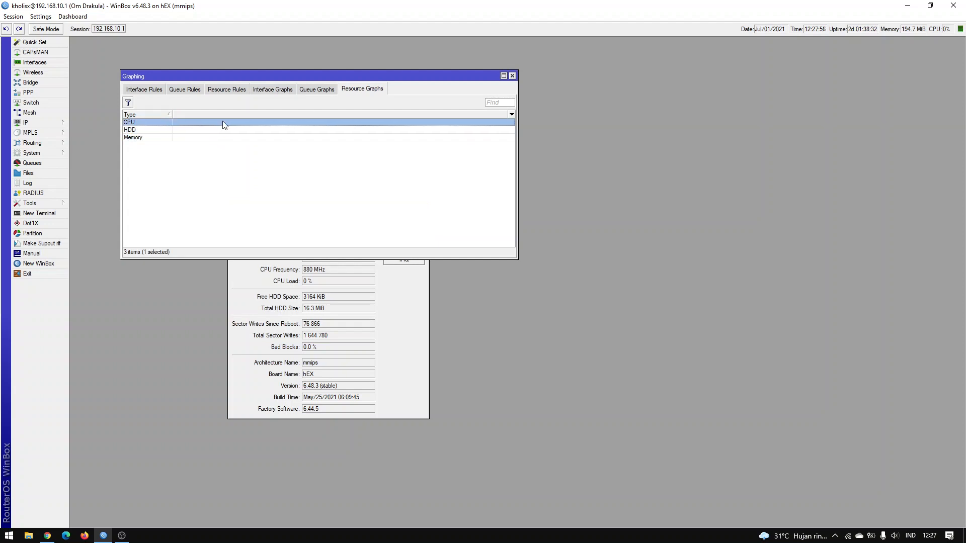
click(237, 91)
click(383, 327)
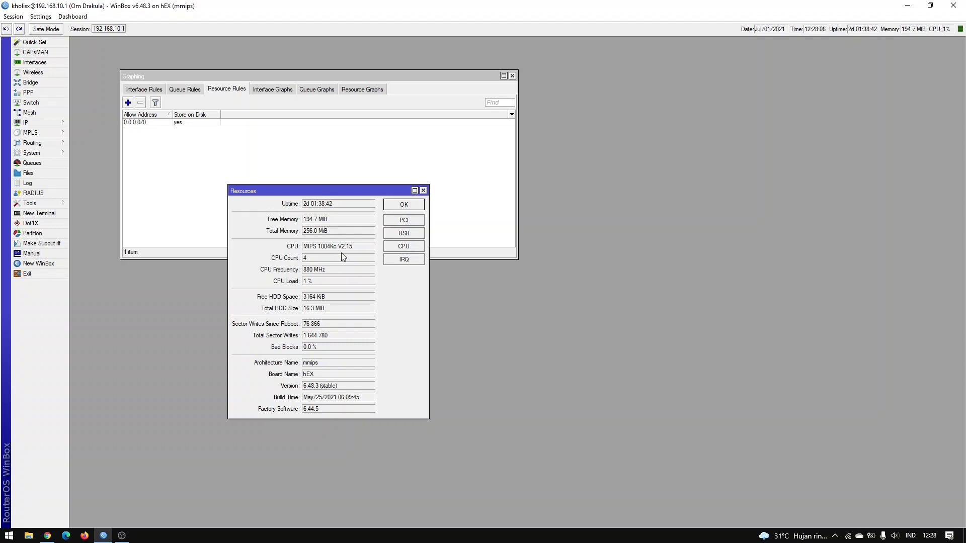
- Compare the queue graph entries with the Simple Queues list, close that list, and view the interface graph entries
click(317, 90)
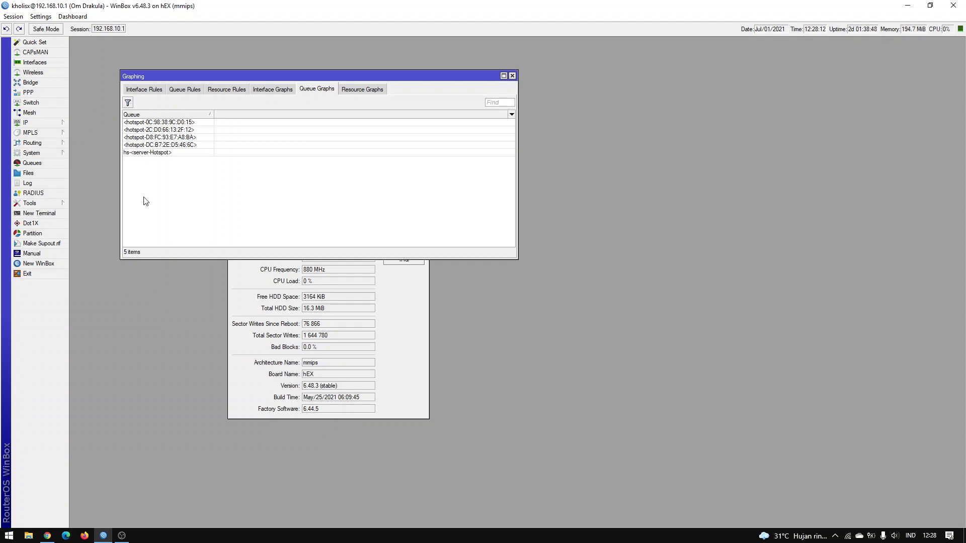
click(53, 165)
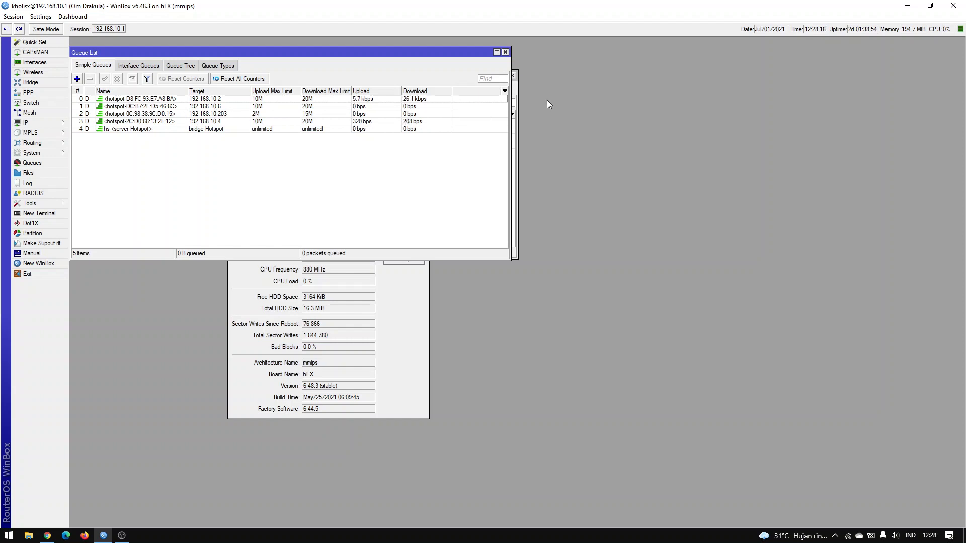
click(506, 51)
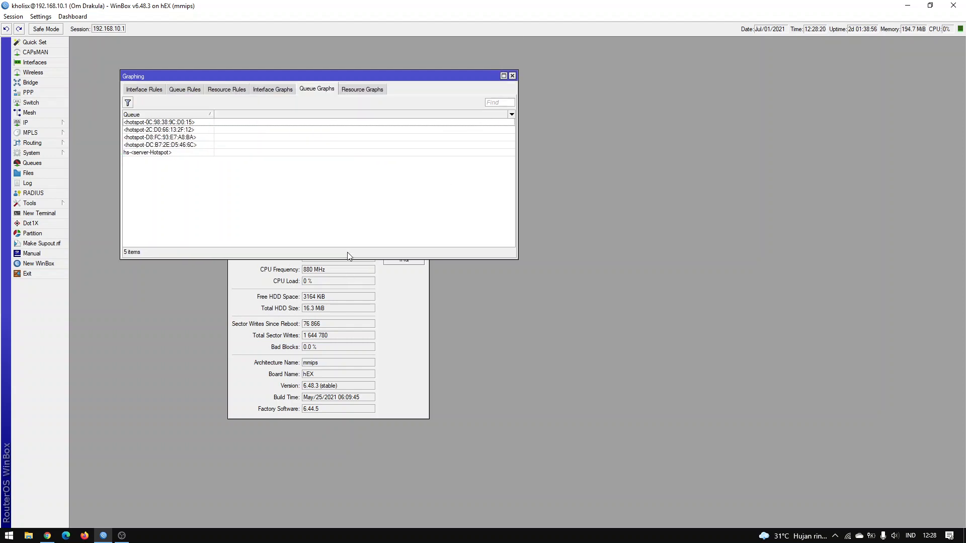
click(283, 90)
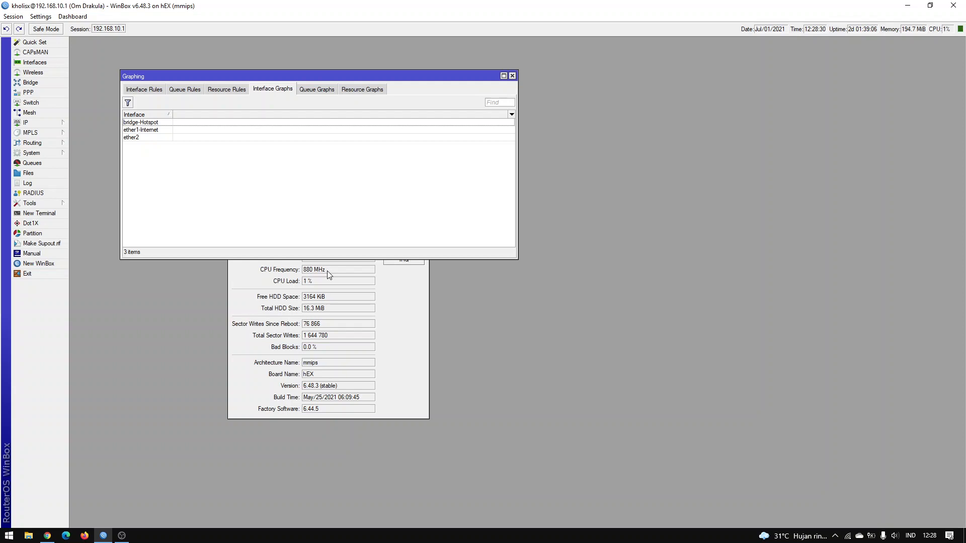
- Open a resource graphing rule with Allow Address 0.0.0.0/0 and Store on Disk enabled, and accept it
click(227, 89)
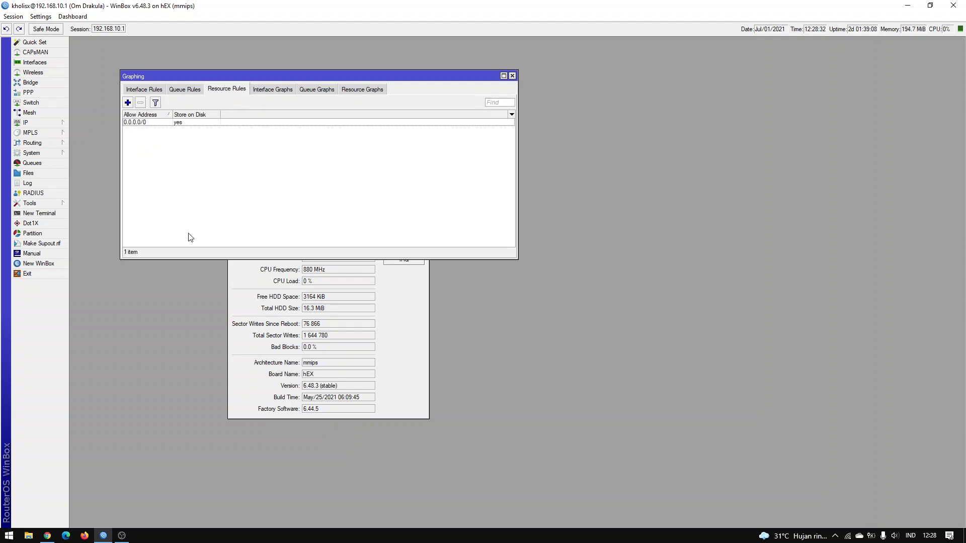
click(128, 103)
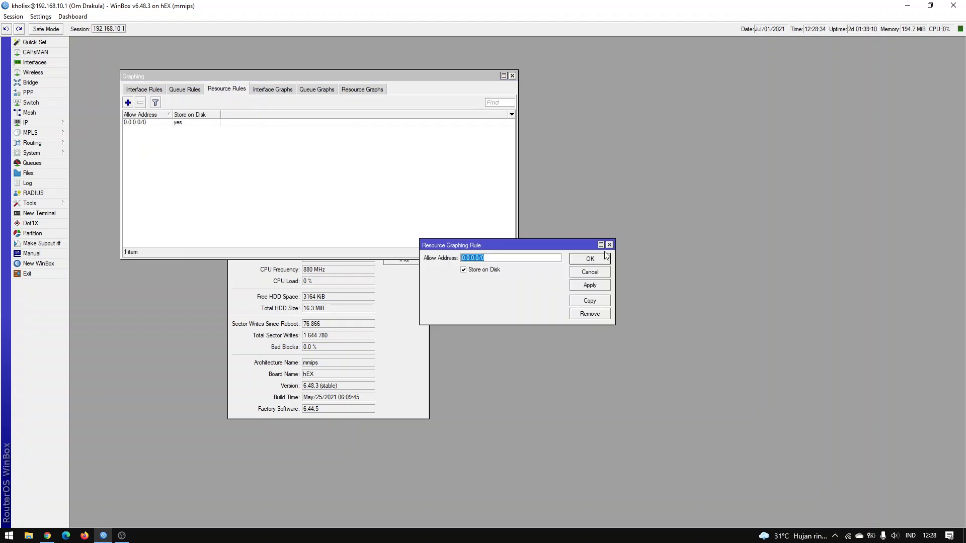
click(604, 258)
click(211, 123)
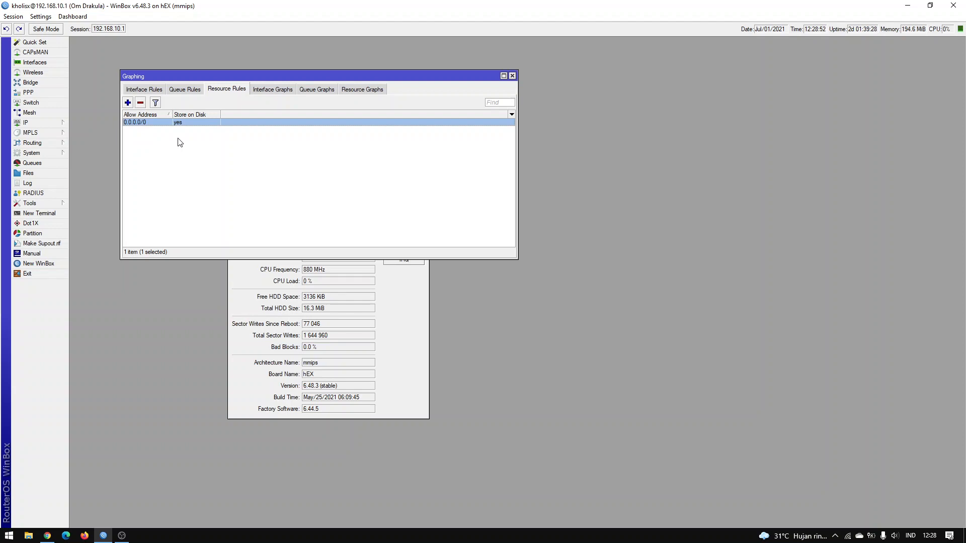
- Review the queue graphing rules with the Store on Disk column widened, and check the interface graphing rules
click(183, 89)
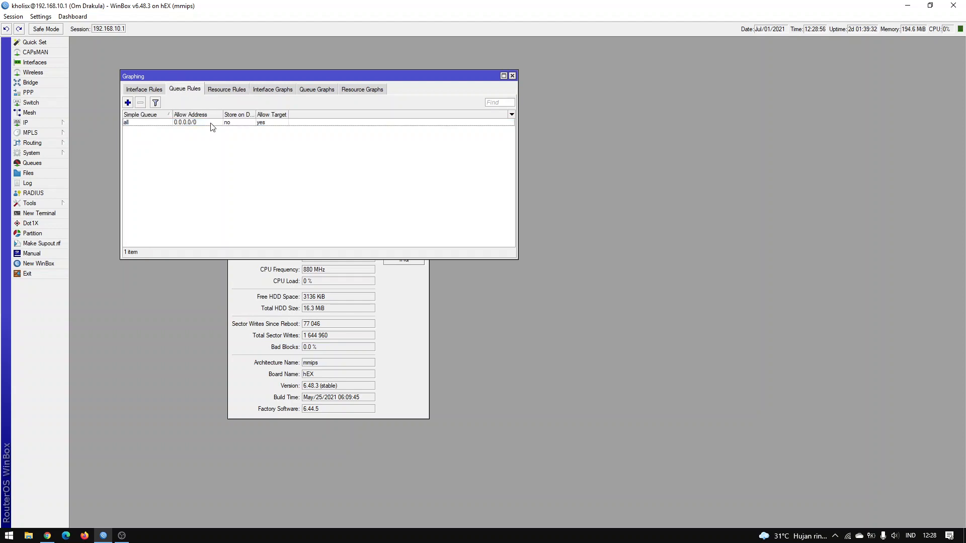
drag(255, 115, 268, 114)
click(159, 92)
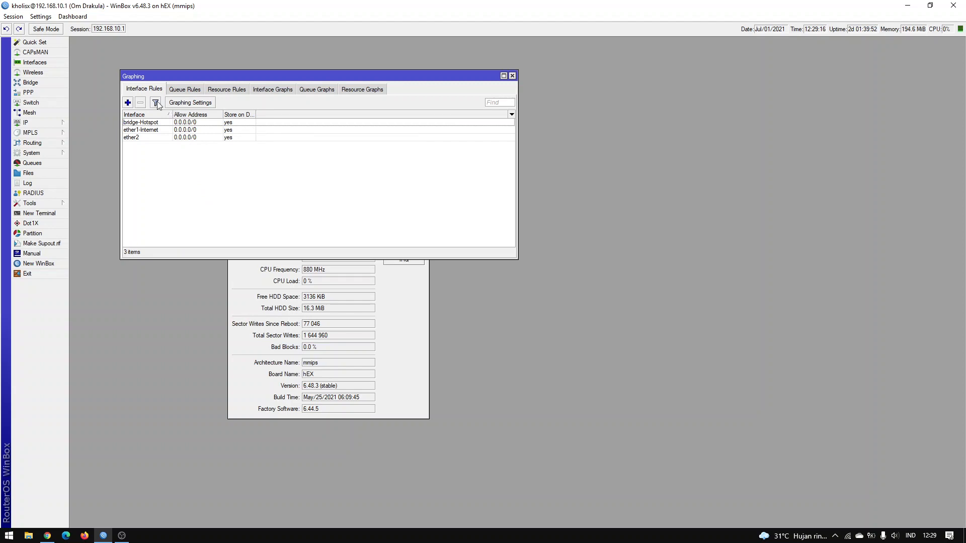
- Look through the interface choices for a new interface graphing rule, discard it, and close the Graphing and Resources windows
click(128, 103)
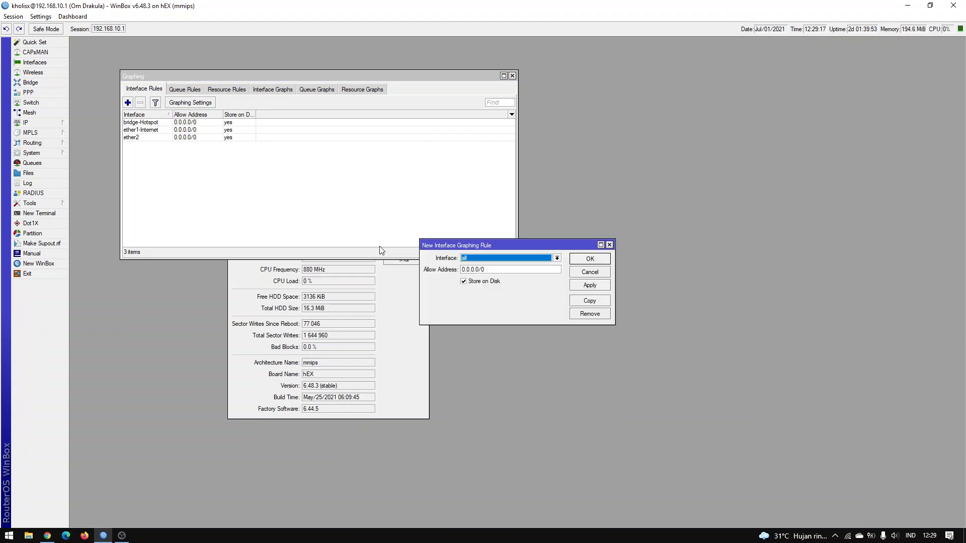
click(477, 259)
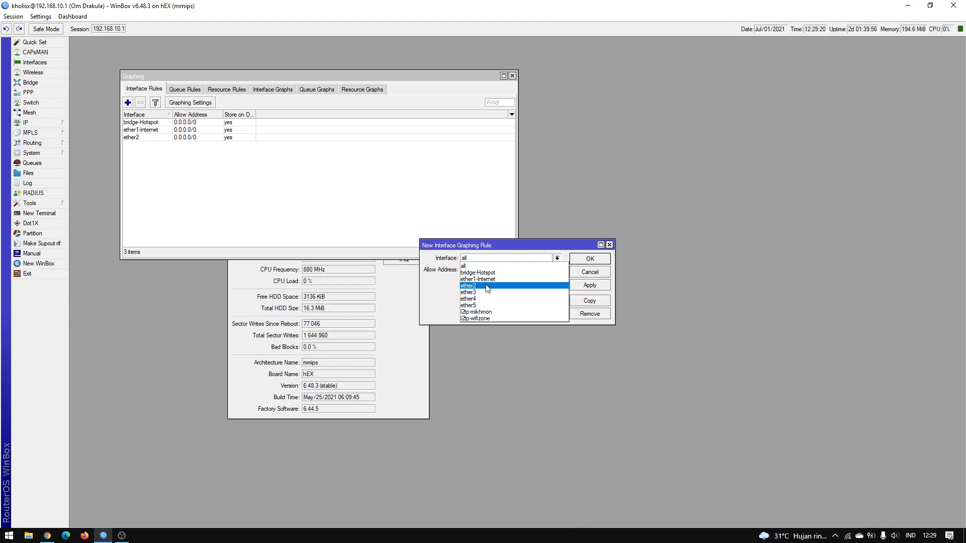
click(610, 245)
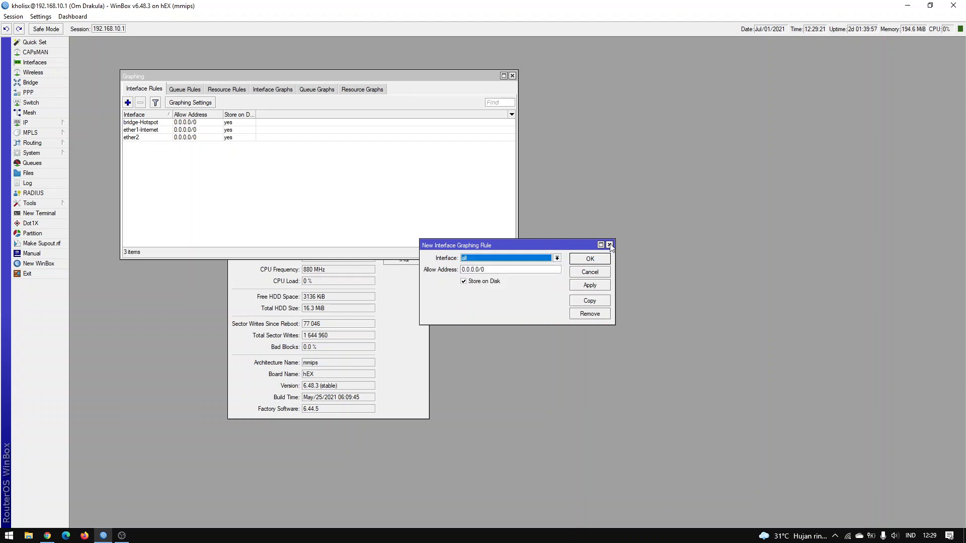
click(512, 75)
click(423, 191)
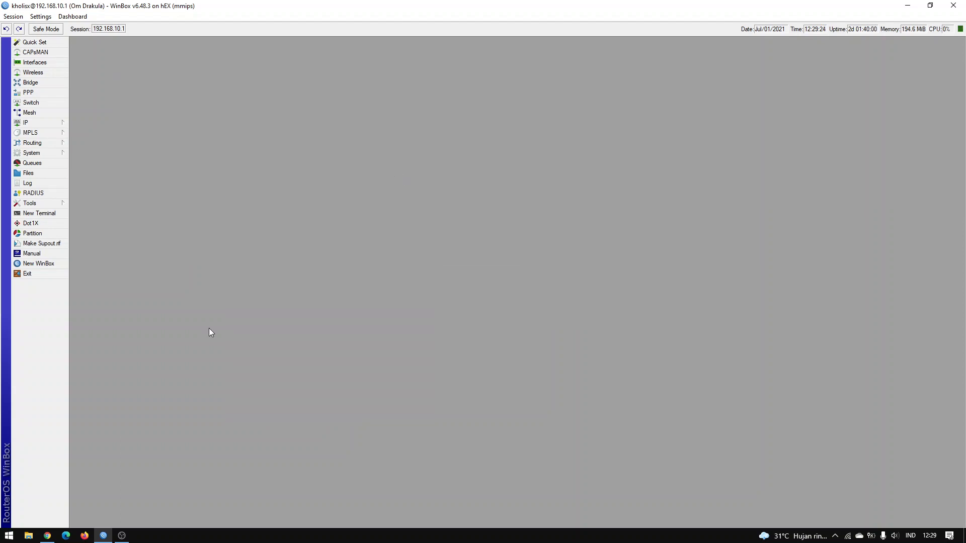
- Check the graphs page's address in Chrome against the router's IP address list in WinBox, and close the list
click(47, 536)
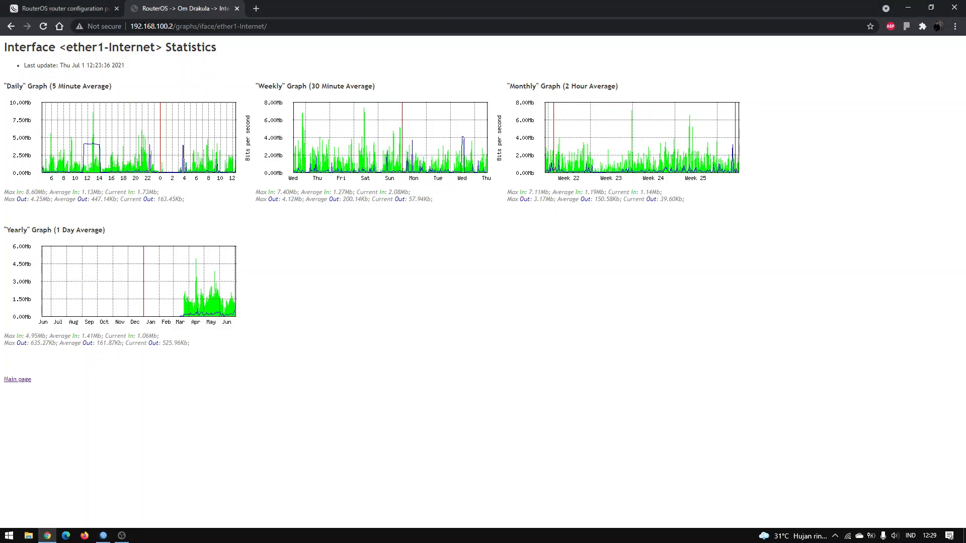
click(131, 27)
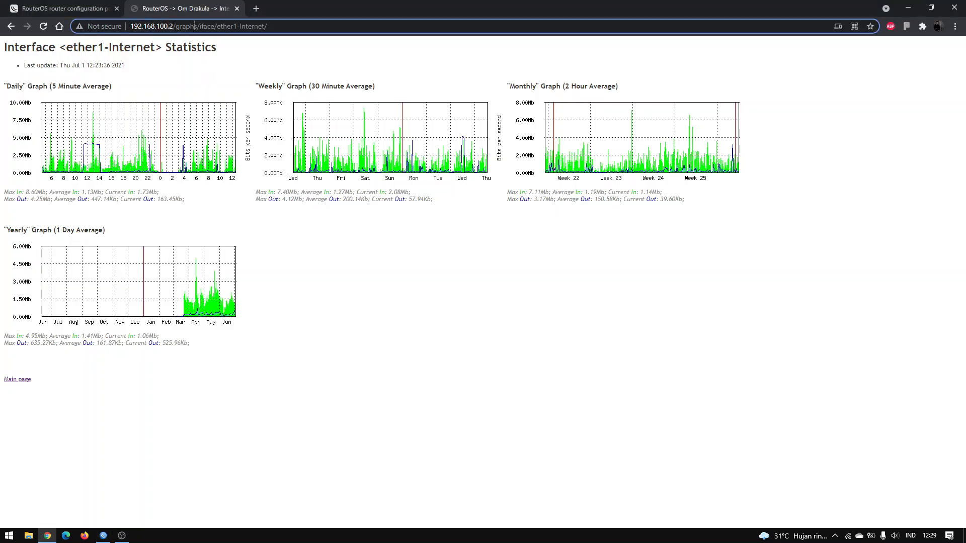
click(104, 536)
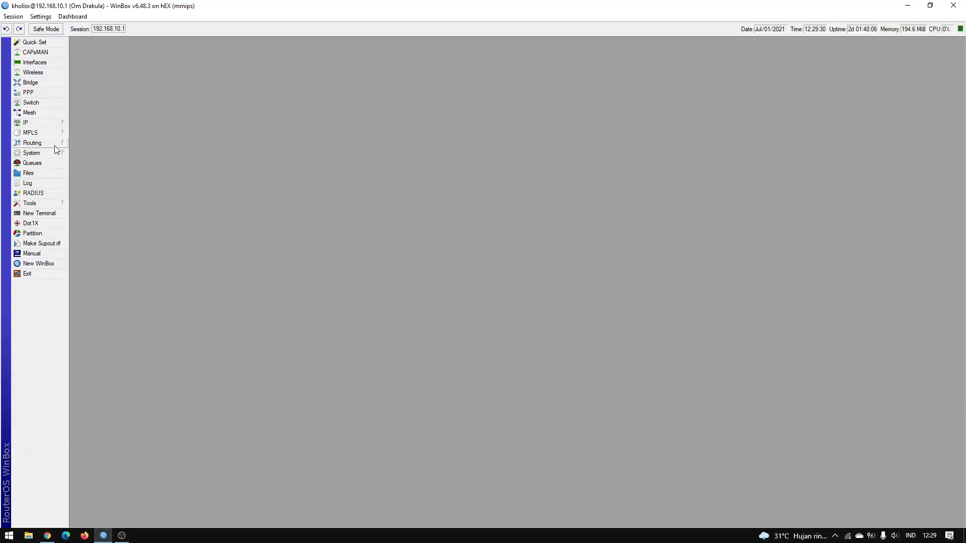
click(56, 124)
click(88, 144)
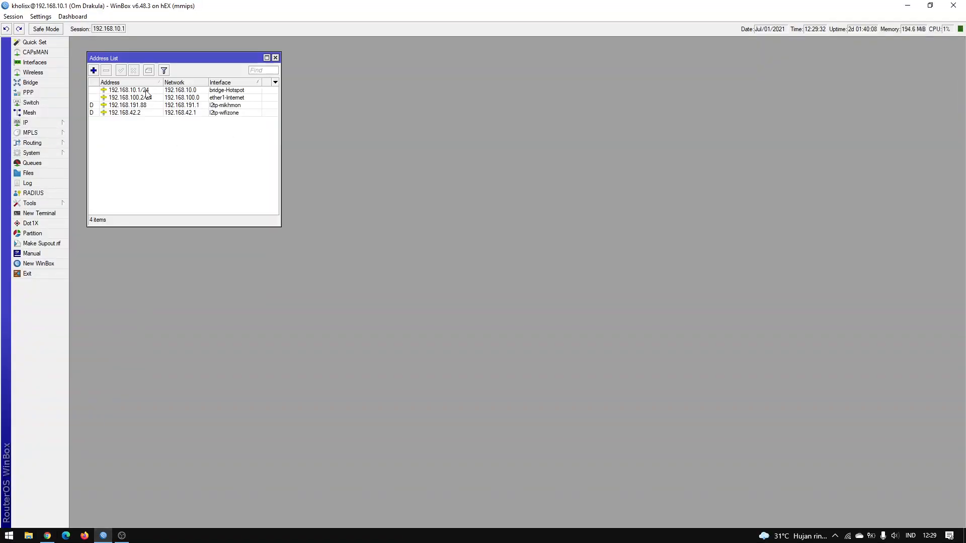
click(275, 57)
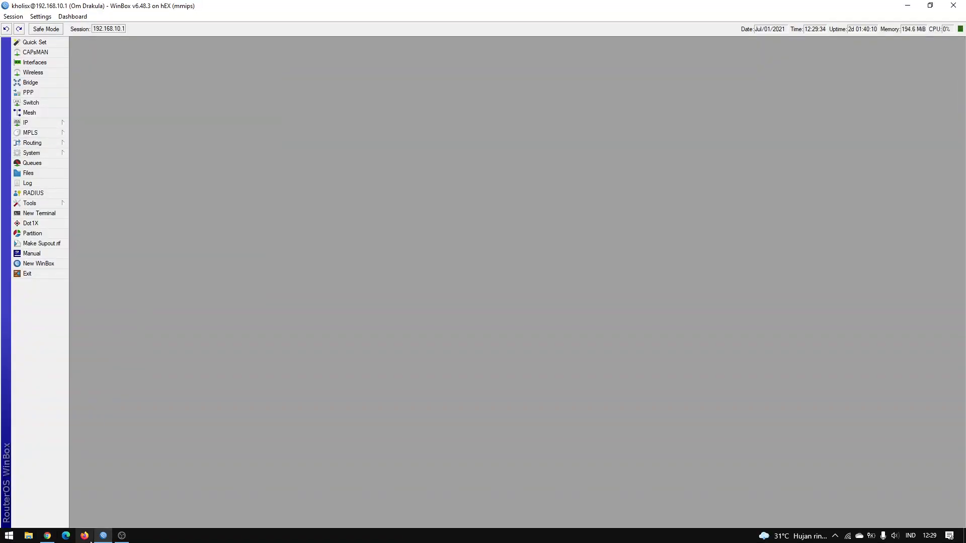
- Switch back to Chrome and examine the 192.168.100.2 host and path in the graphs page's address
click(47, 537)
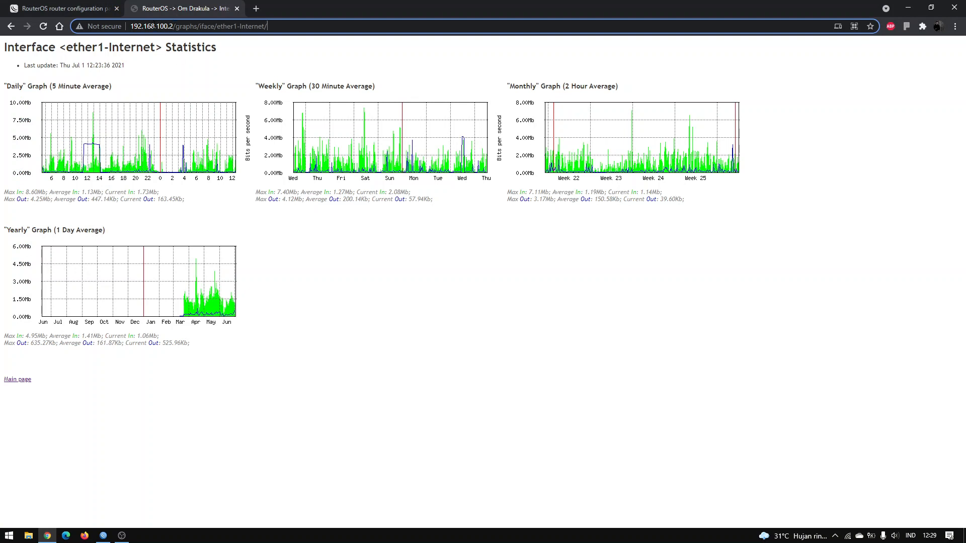
drag(177, 26, 142, 30)
click(172, 29)
click(238, 213)
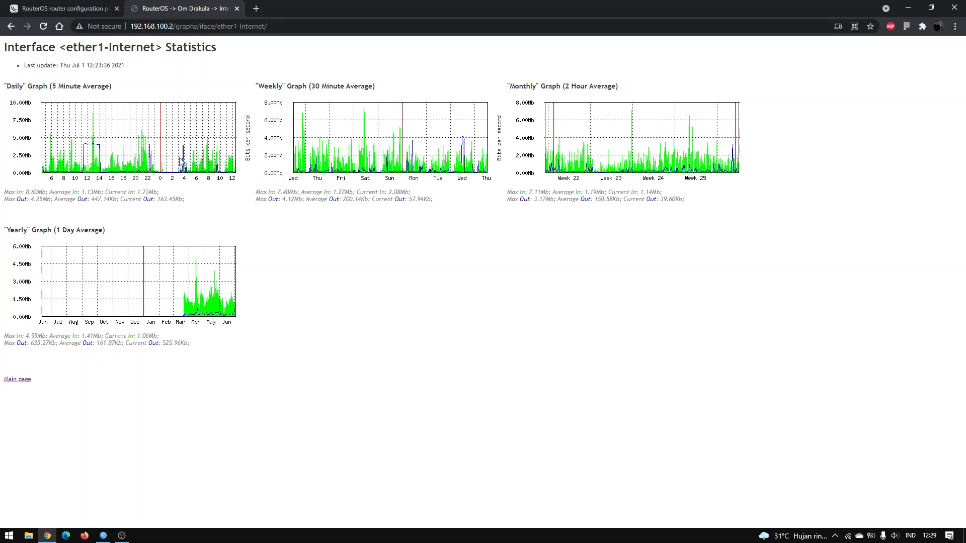
- Return to the main graphs page and view the CPU, memory and disk usage graphs one after another
click(11, 26)
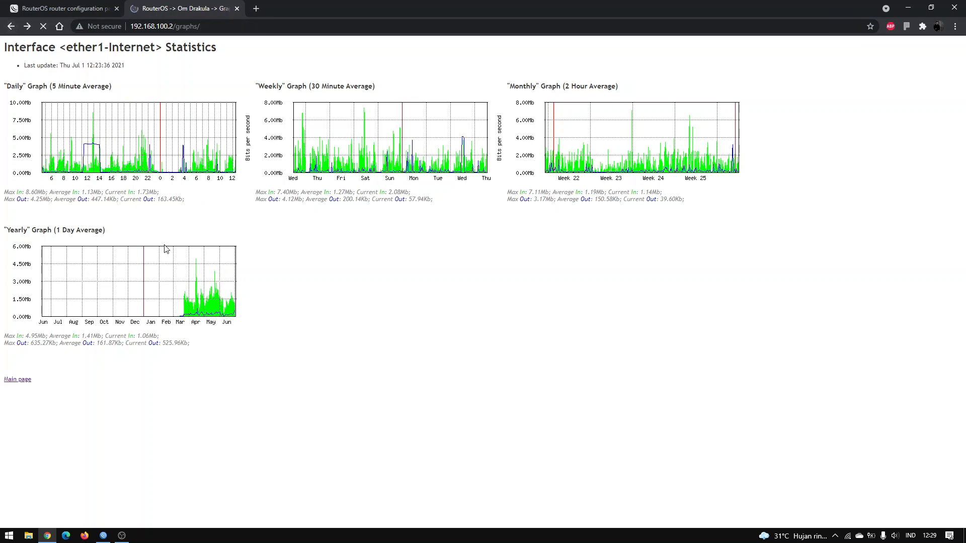
click(27, 67)
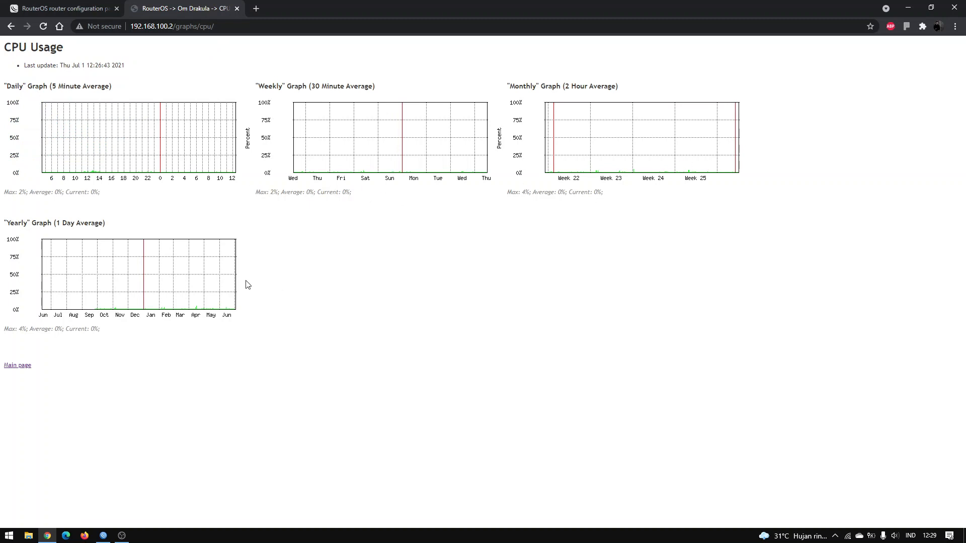
click(10, 27)
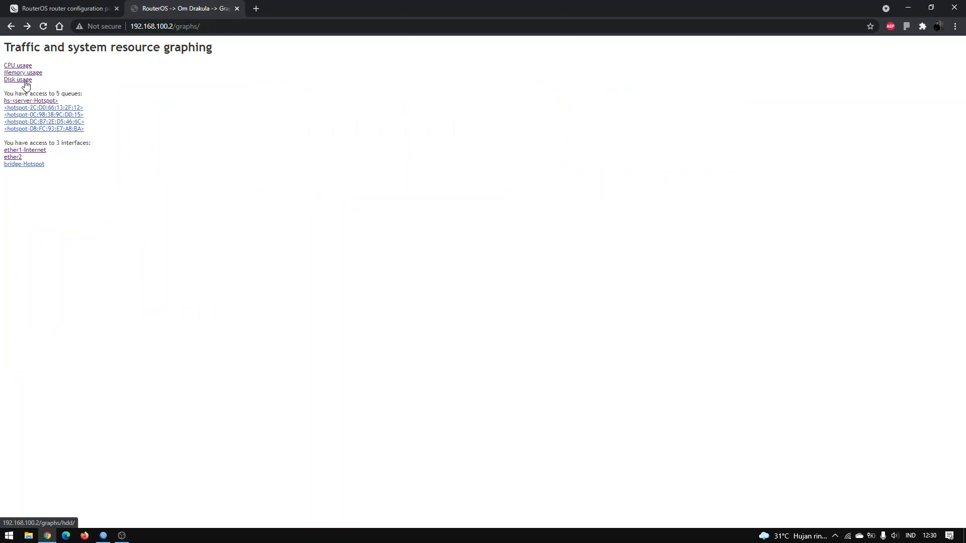
click(36, 74)
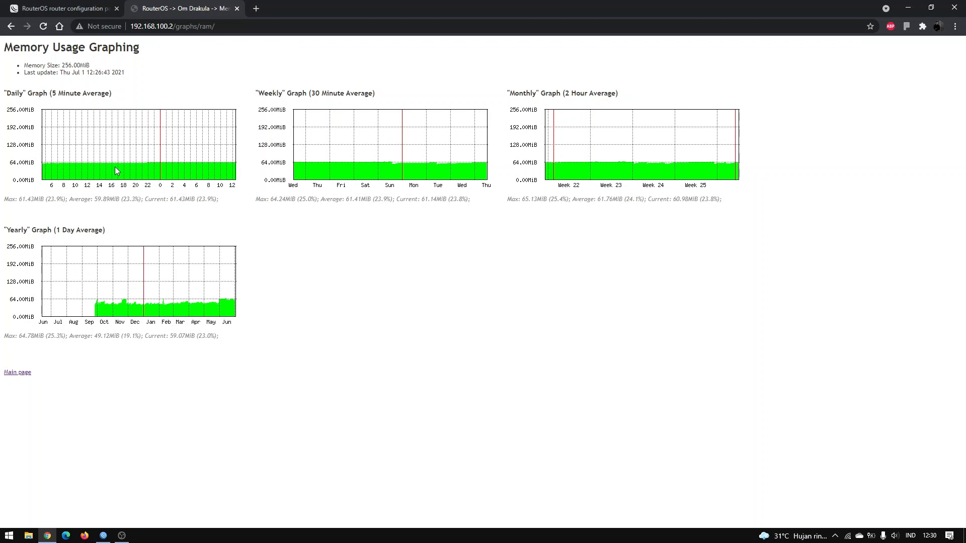
click(11, 26)
click(24, 80)
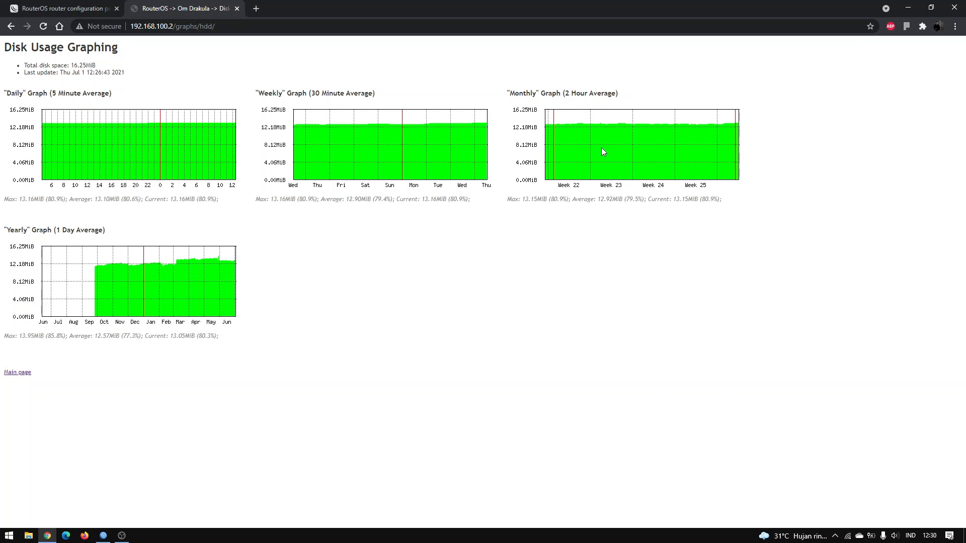
click(11, 28)
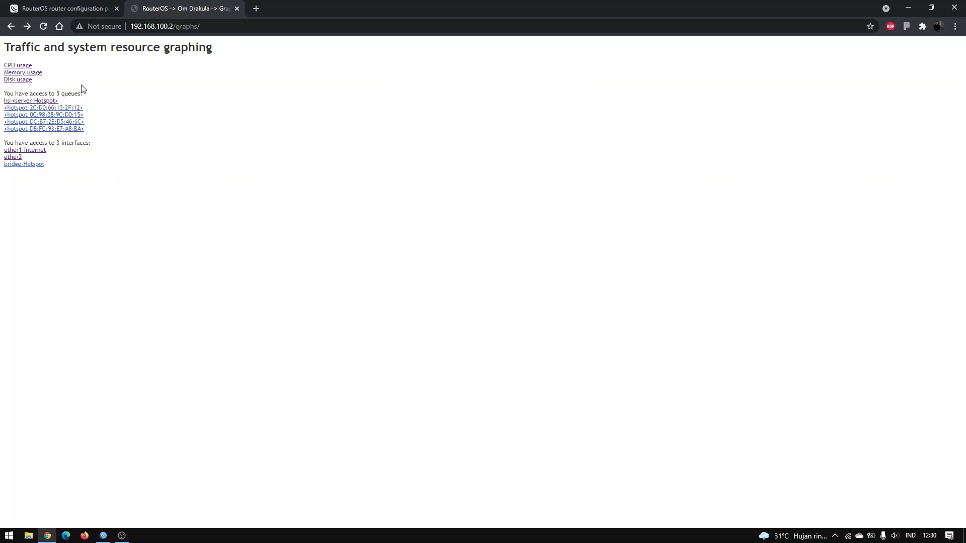
- View the CPU usage graphs, return to the main graphs page and open the ether1-Internet interface statistics
click(24, 66)
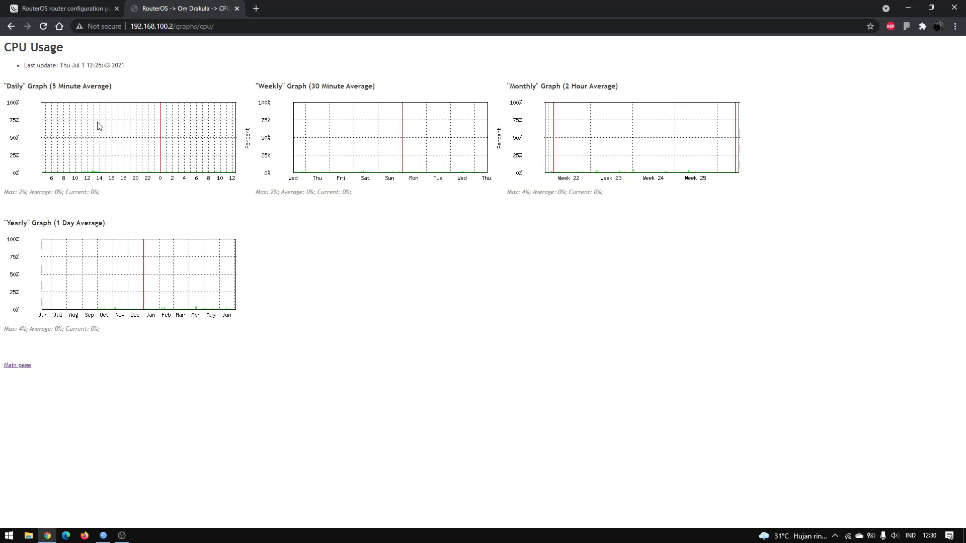
click(15, 32)
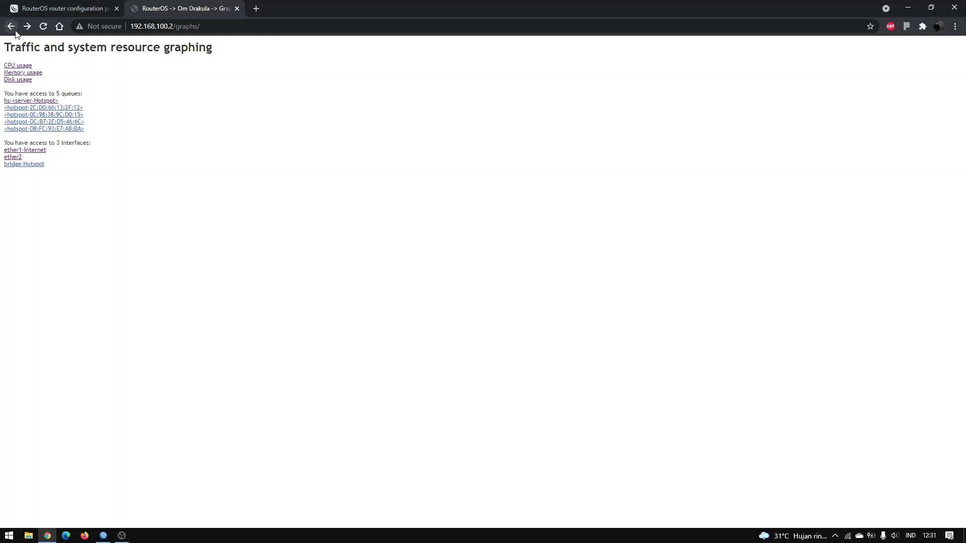
click(33, 152)
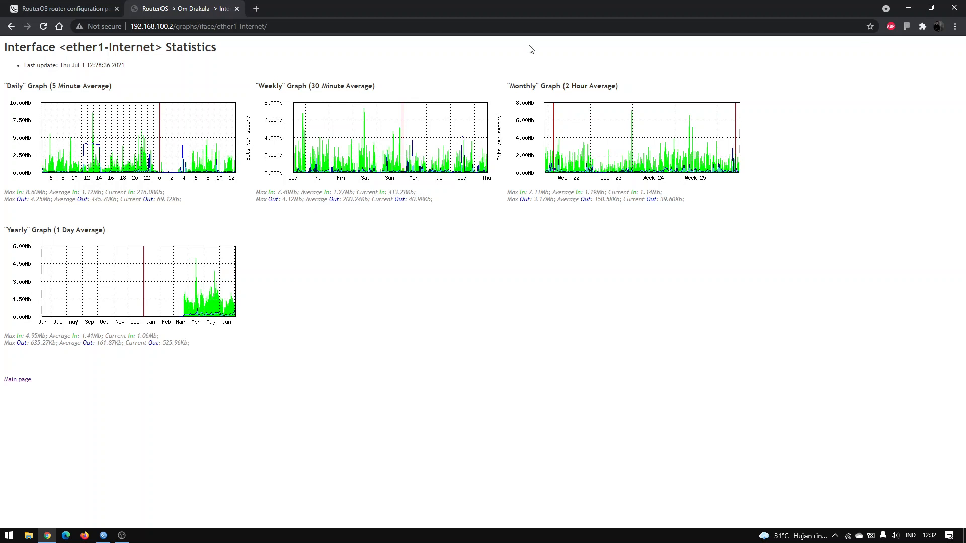
- Load the router's login page at 192.168.100.2 without the graphs path and open the graphs page from there
drag(177, 26, 354, 40)
key(BackSpace)
key(Return)
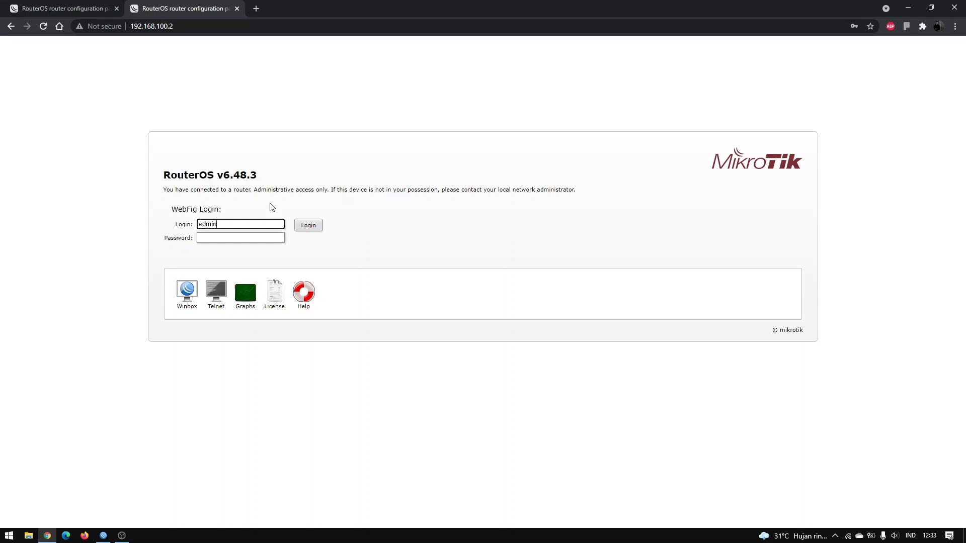
click(245, 291)
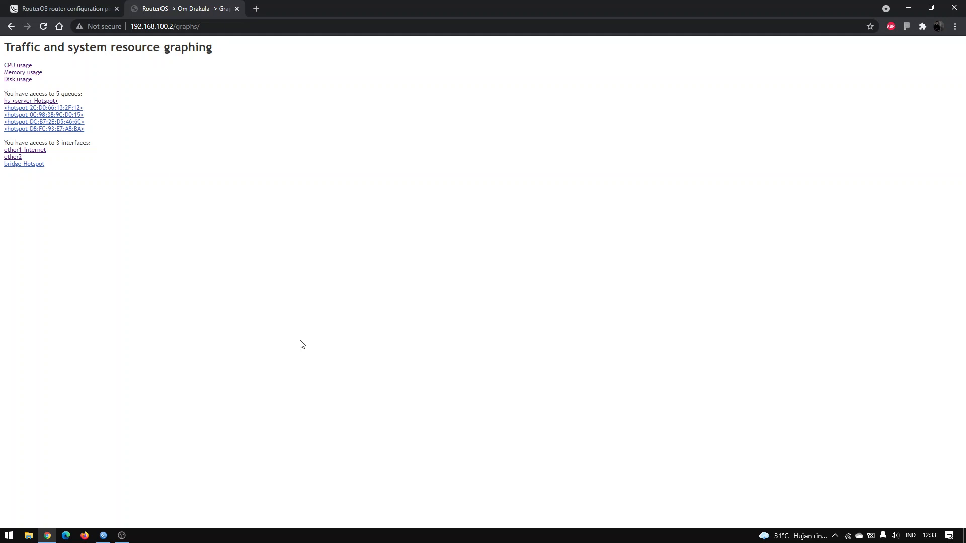
- Examine the tunnel address sg2.gukotunnel.net:1797 on the other router login page and open the graphs page from it
click(71, 8)
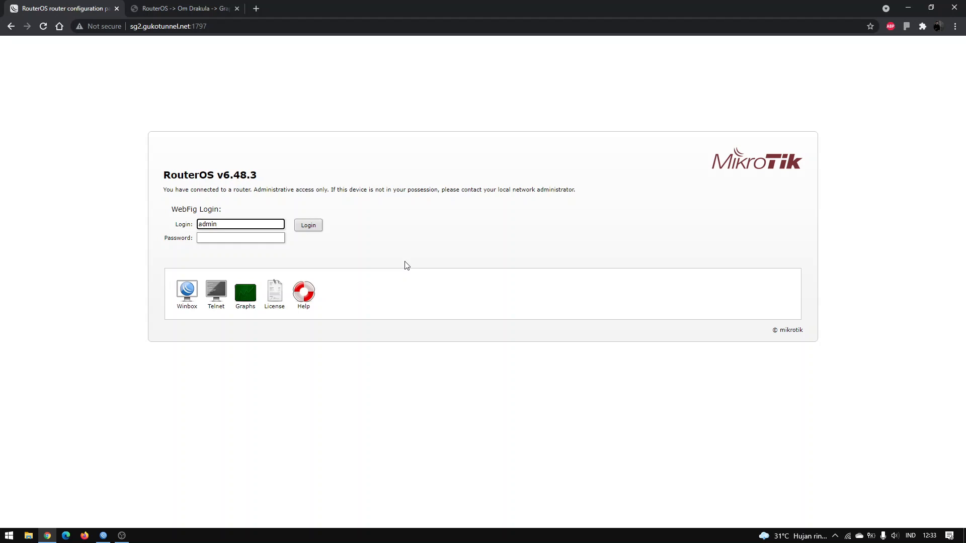
click(228, 26)
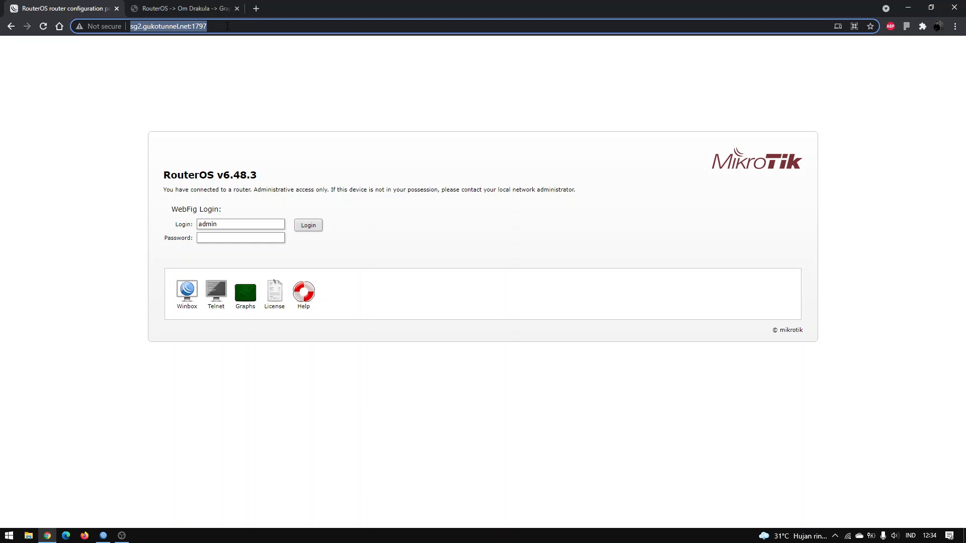
click(226, 30)
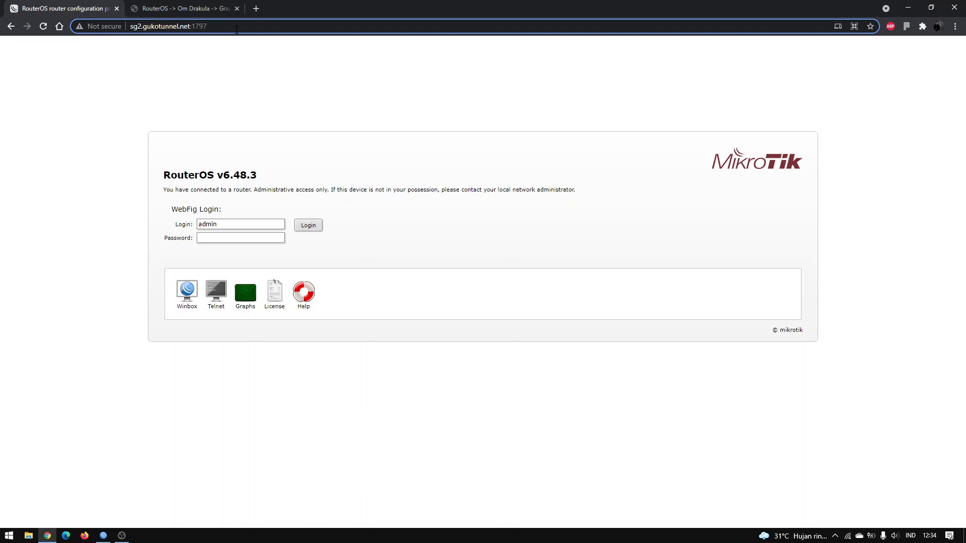
drag(208, 26, 130, 26)
click(221, 28)
triple_click(220, 28)
click(245, 24)
drag(208, 26, 130, 26)
click(192, 26)
click(246, 297)
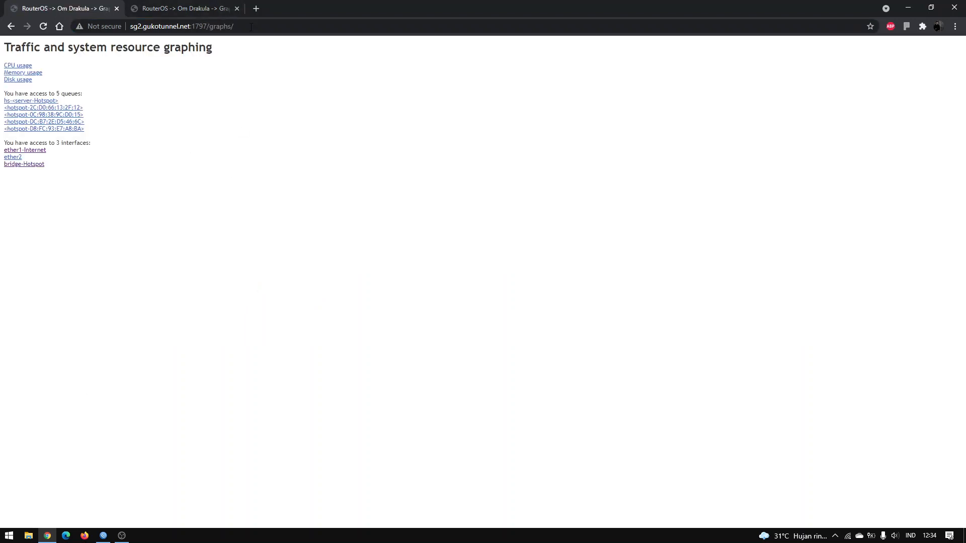
- Compare the main graphs pages loaded through the tunnel address and through 192.168.100.2
click(177, 3)
click(85, 4)
click(179, 2)
click(104, 2)
click(190, 4)
click(86, 4)
- Open the CPU usage graphs on both the tunnel and the 192.168.100.2 pages and compare them
click(26, 69)
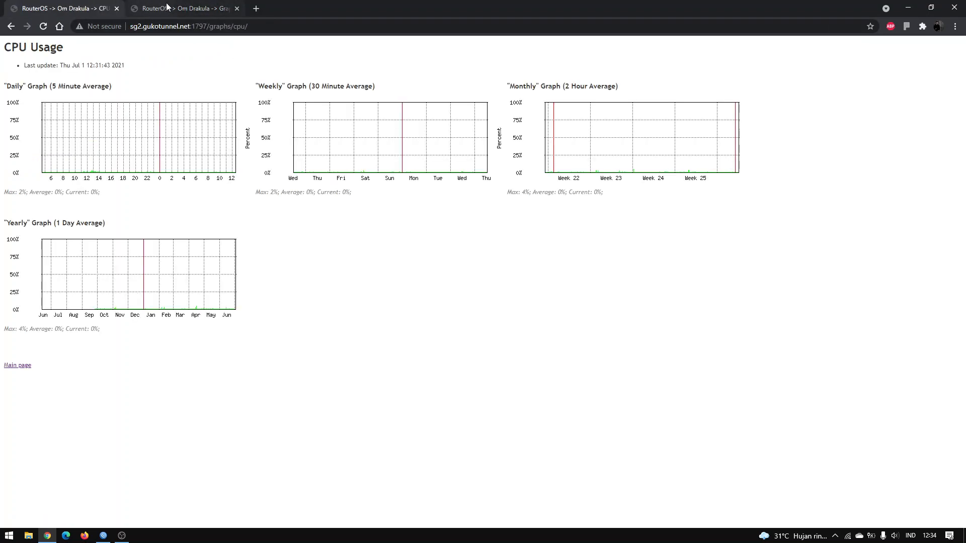
click(168, 7)
click(24, 69)
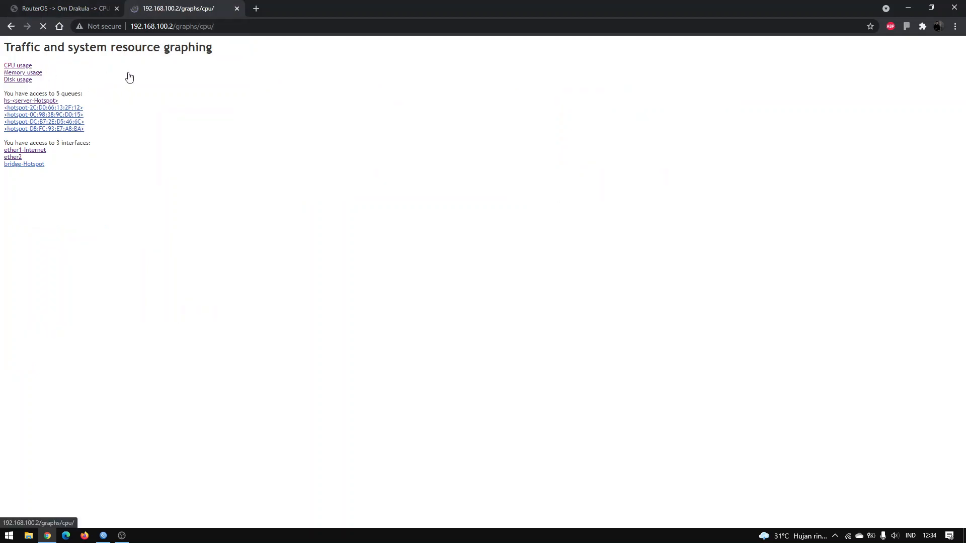
click(76, 7)
click(176, 4)
click(90, 6)
click(180, 6)
click(90, 6)
- Return to the main graphs page on both addresses and open the ether1-Internet statistics on each
click(11, 27)
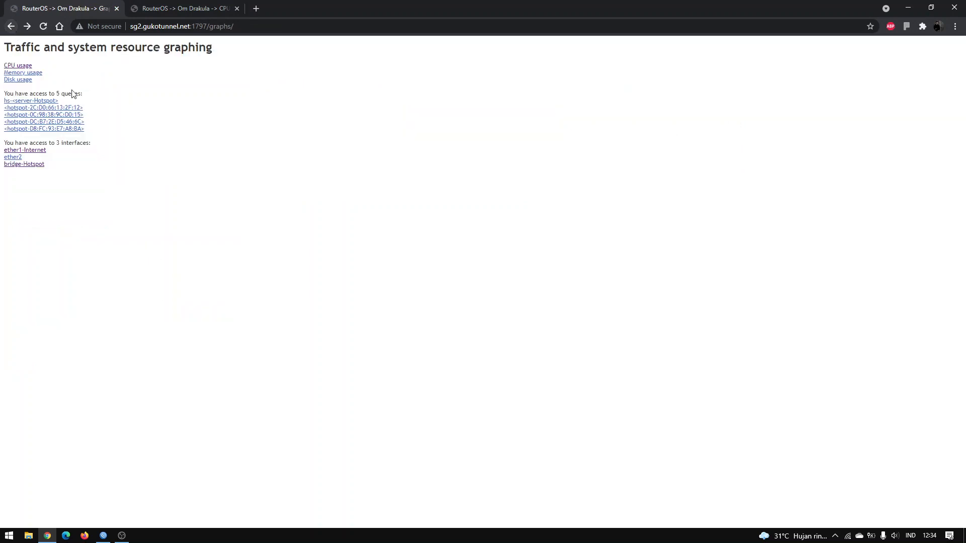
click(24, 151)
click(180, 8)
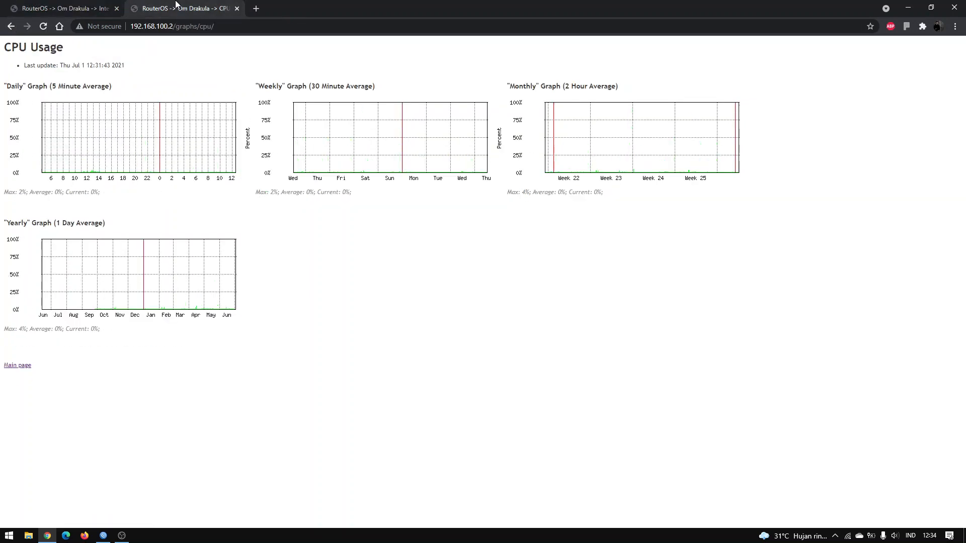
click(11, 26)
click(28, 151)
- Split the two ether1-Internet pages into separate browser windows side by side, tunnel page on the left and 192.168.100.2 page on the right
drag(295, 8, 965, 35)
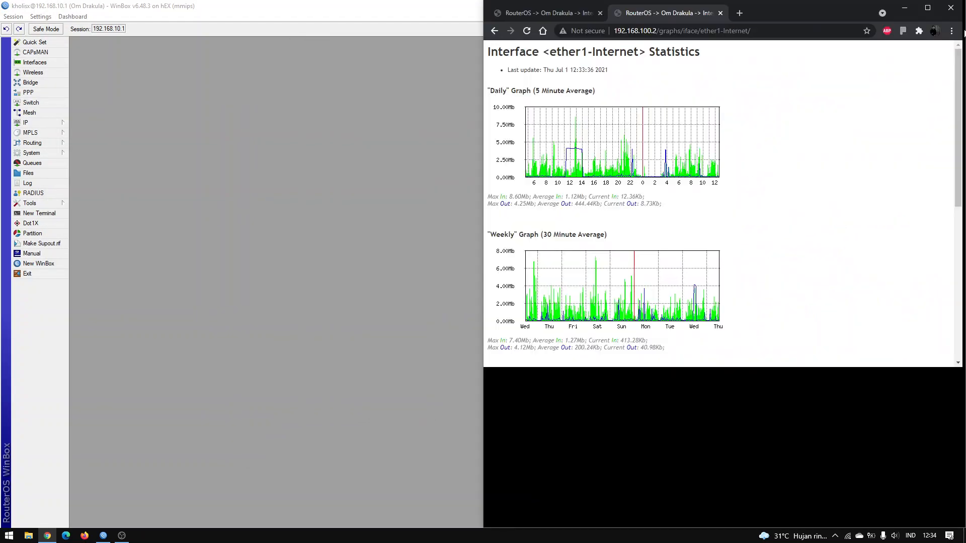
click(335, 313)
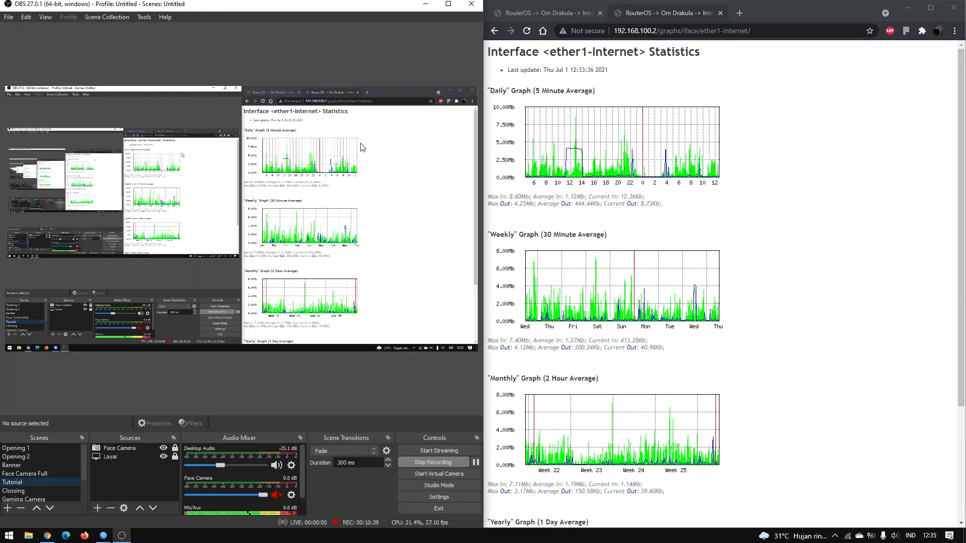
drag(333, 5, 965, 252)
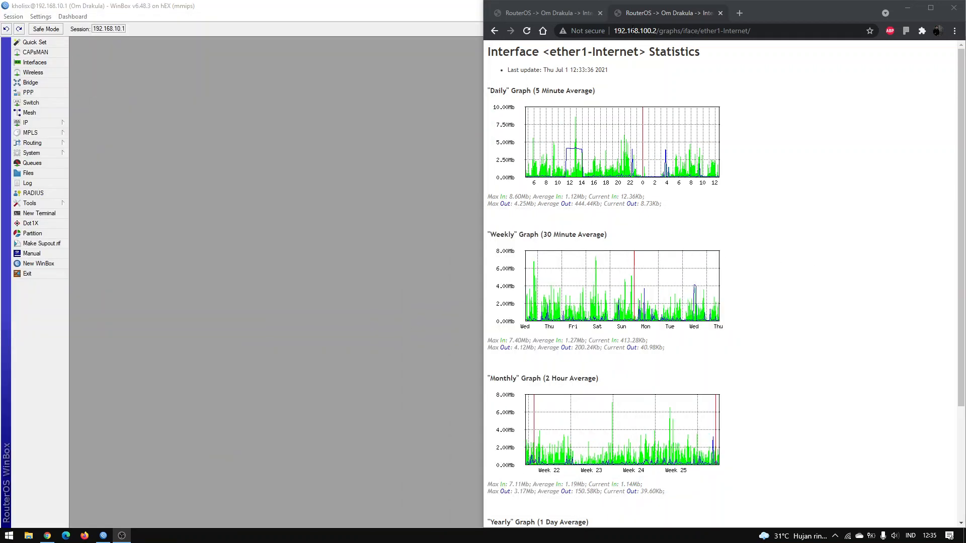
click(572, 14)
drag(551, 13, 0, 151)
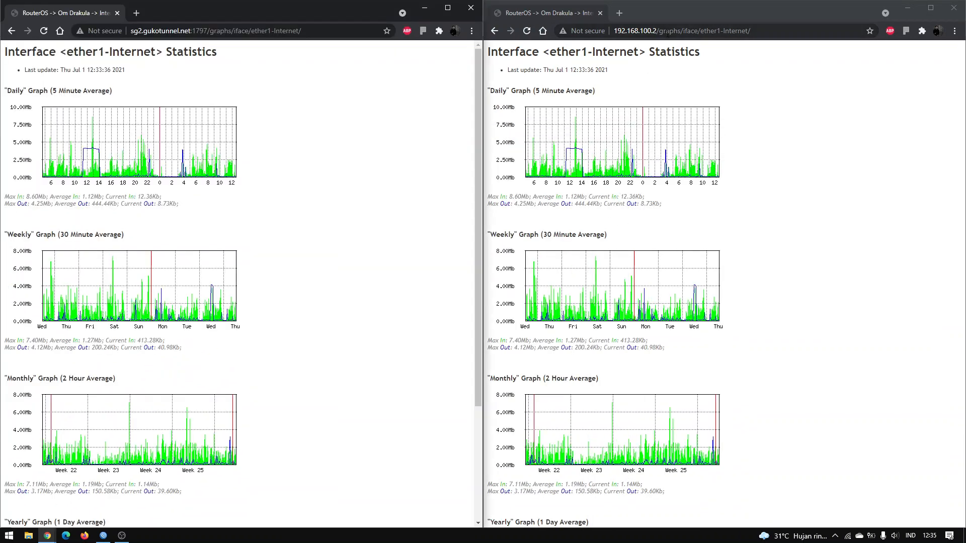
- Examine the 192.168.100.2 host and the graphs/iface/ether1-Internet path in the local page's address
click(667, 31)
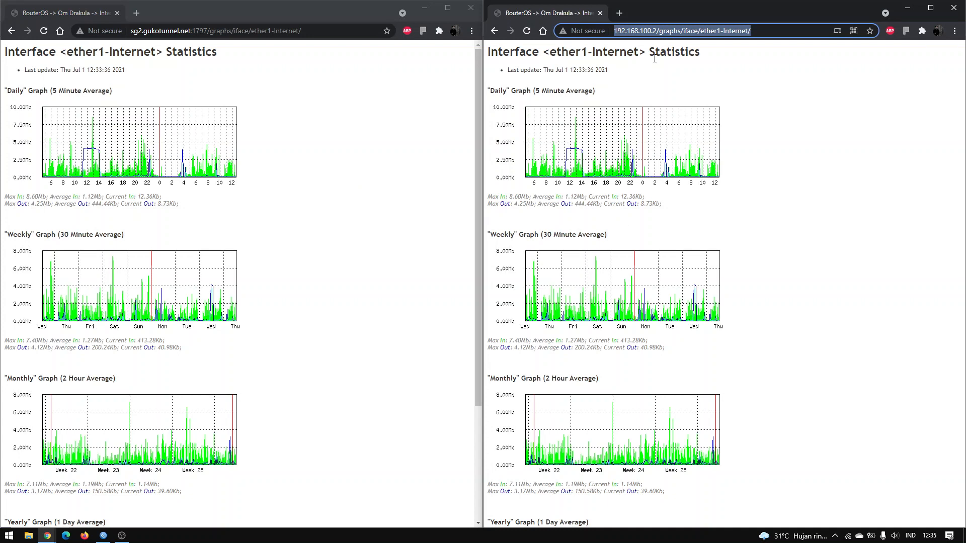
click(683, 30)
drag(809, 36, 655, 31)
click(670, 34)
click(657, 31)
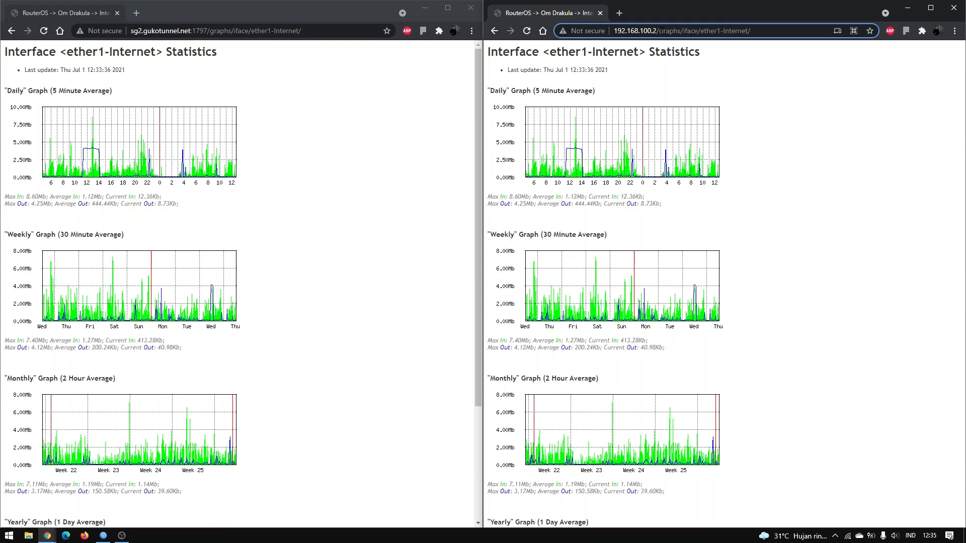
drag(657, 31, 619, 32)
click(618, 31)
- Examine the sg2.gukotunnel.net:1797 address of the tunnel page's ether1-Internet statistics
click(363, 139)
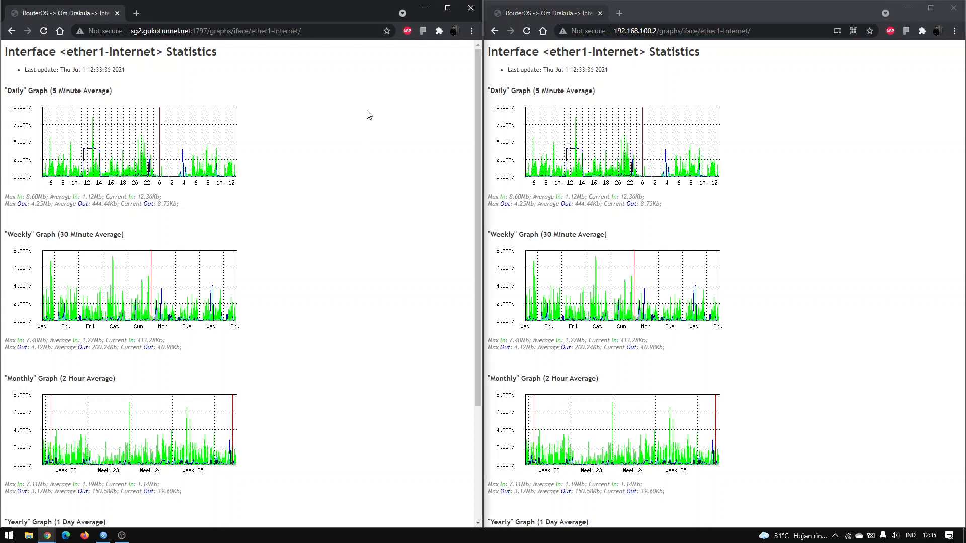
click(326, 34)
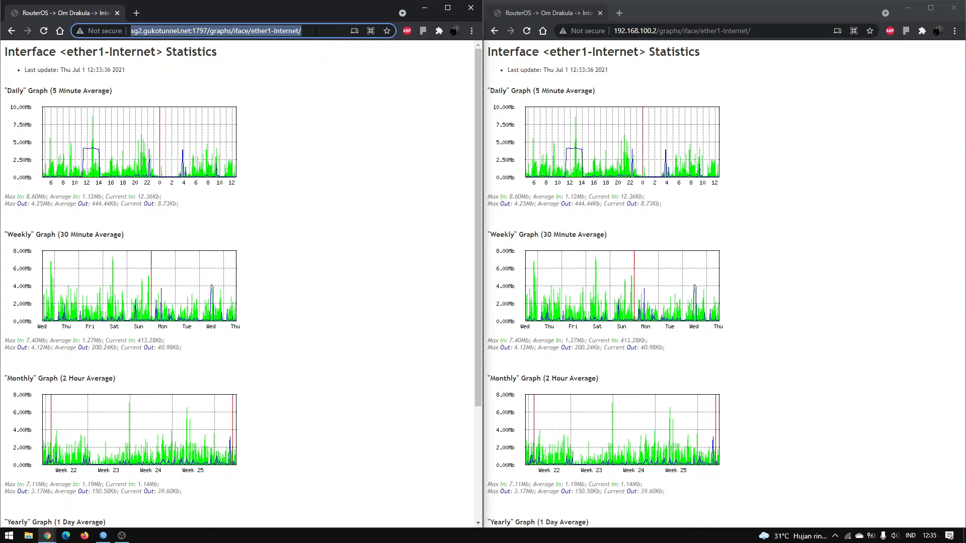
click(315, 31)
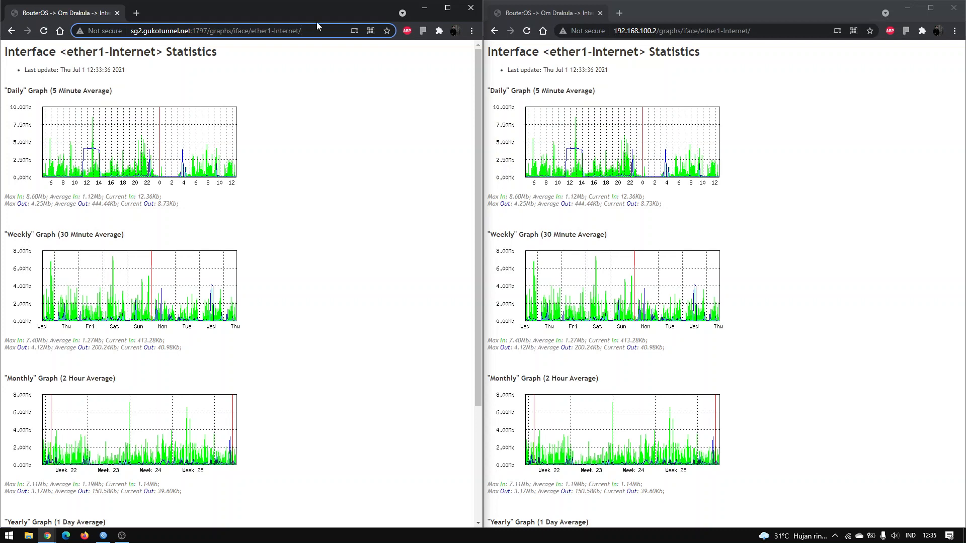
- Look through the daily to yearly ether1-Internet graphs on the tunnel page and compare them with the 192.168.100.2 page
click(302, 176)
scroll(303, 181, down, 3)
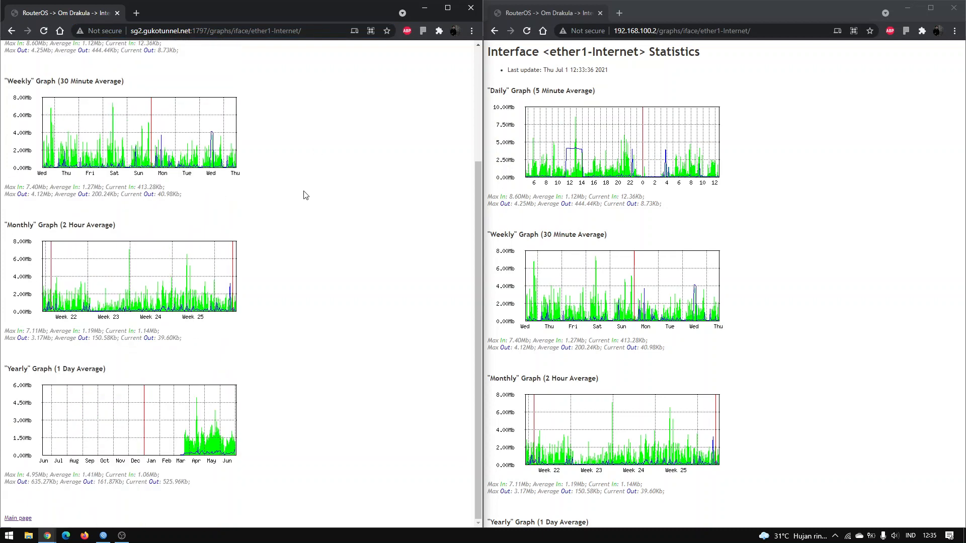
scroll(304, 195, up, 3)
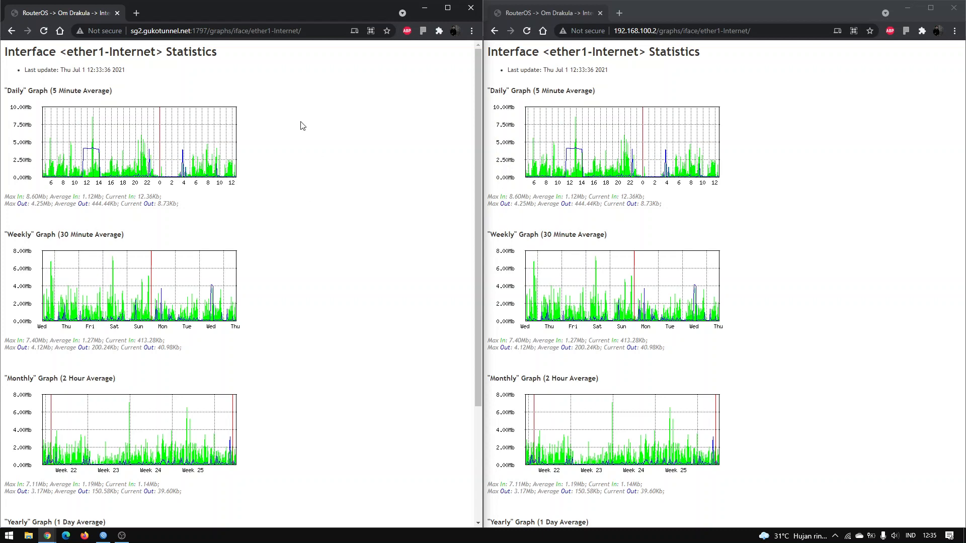
scroll(301, 126, down, 3)
scroll(293, 131, up, 3)
scroll(701, 298, down, 3)
scroll(700, 298, up, 3)
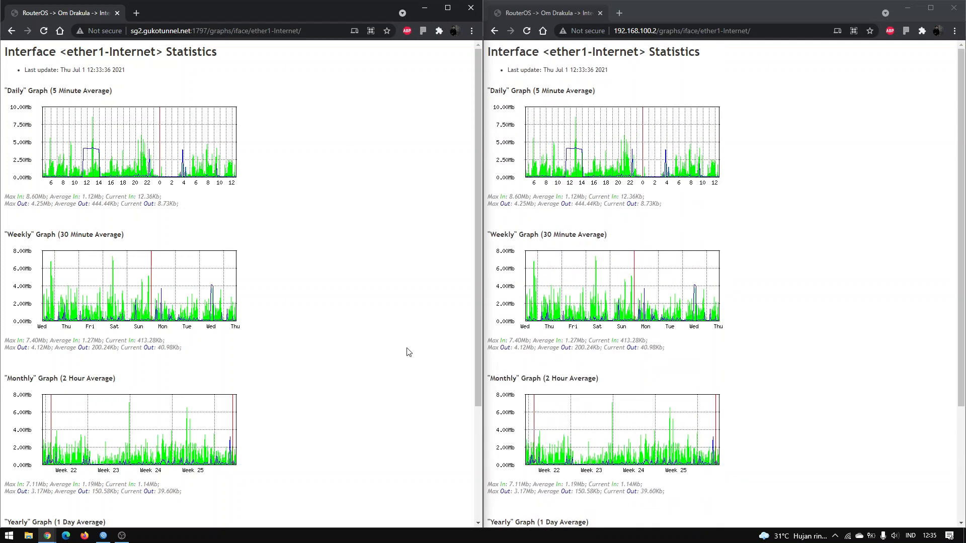
click(663, 214)
click(353, 270)
click(505, 214)
click(420, 215)
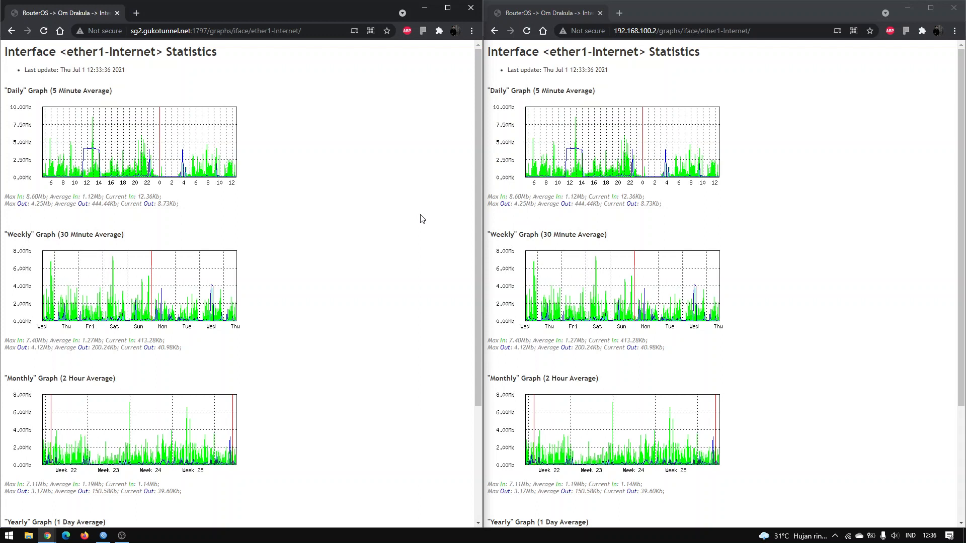